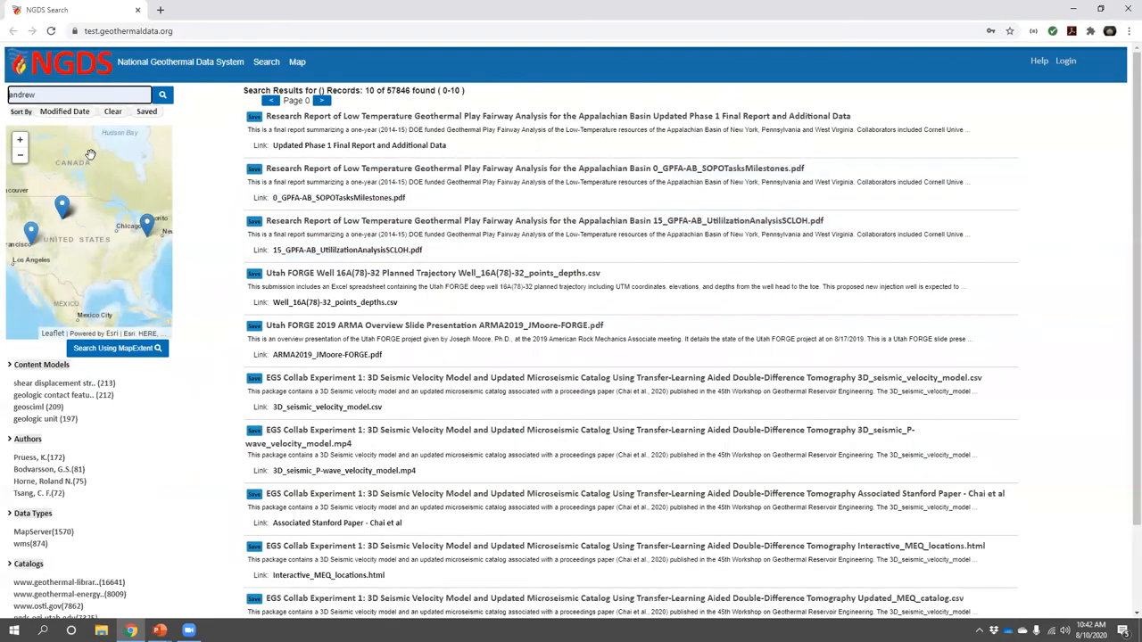
Inspect a map marker's report details, return to results, and save the seismic P-wave velocity model record
{"action": "left_click_drag", "start_coordinate": [90, 154], "coordinate": [111, 157]}
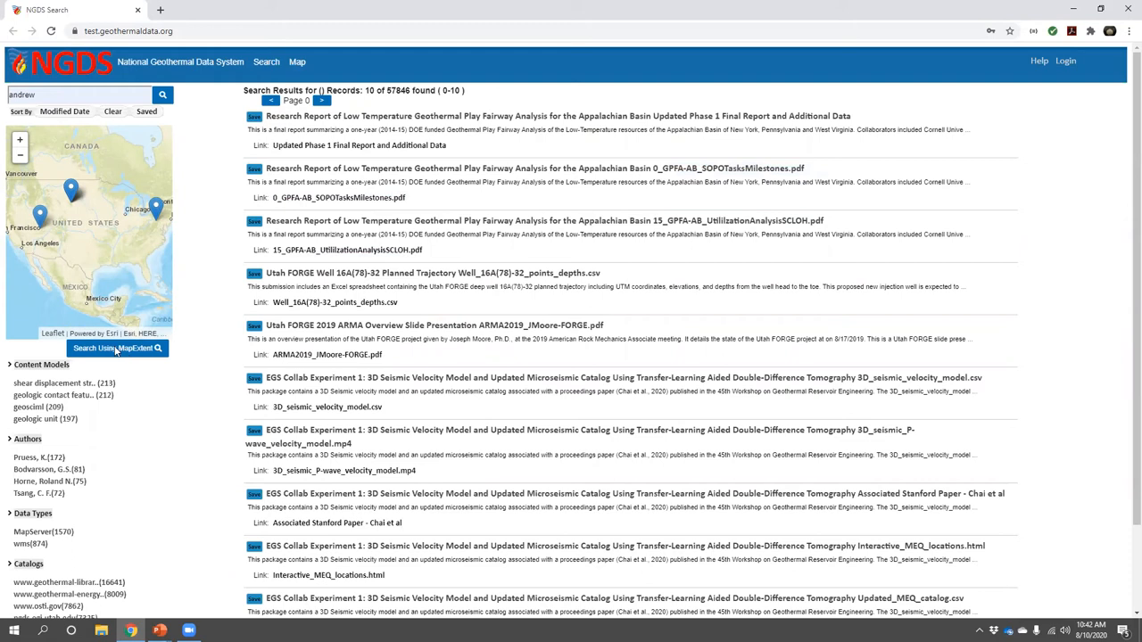
{"action": "left_click", "coordinate": [156, 207]}
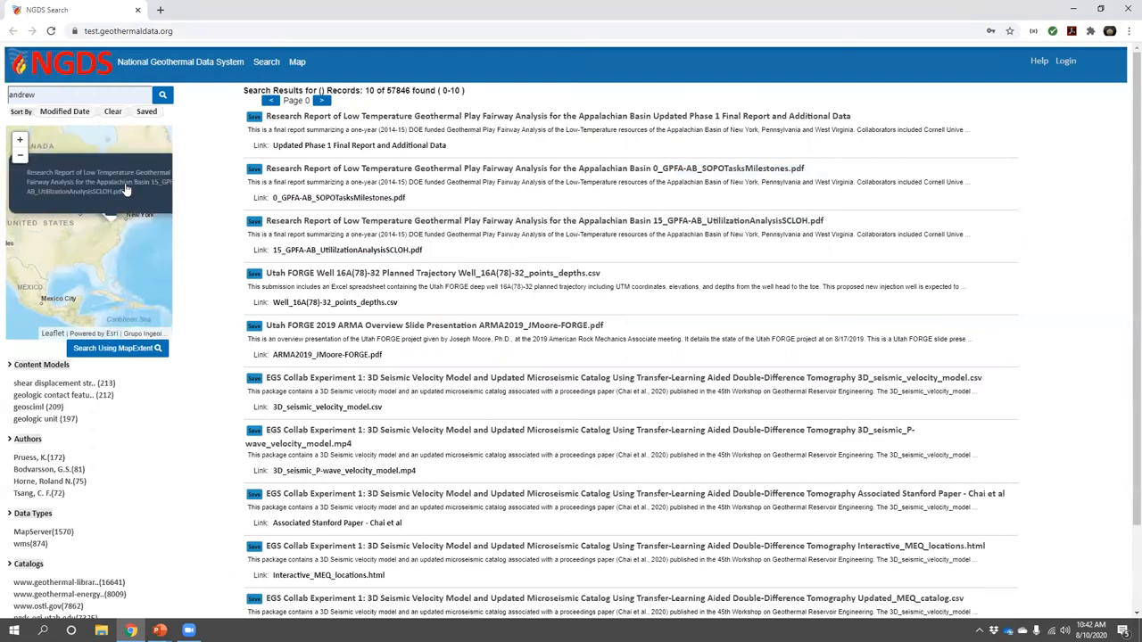
{"action": "left_click", "coordinate": [126, 188]}
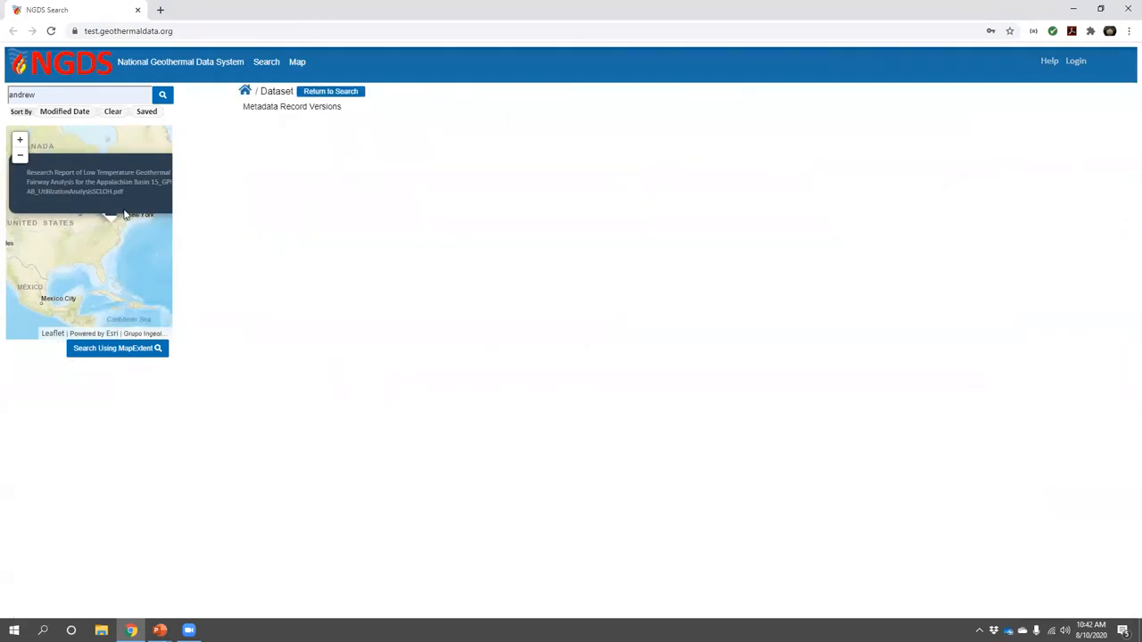
{"action": "left_click", "coordinate": [328, 91]}
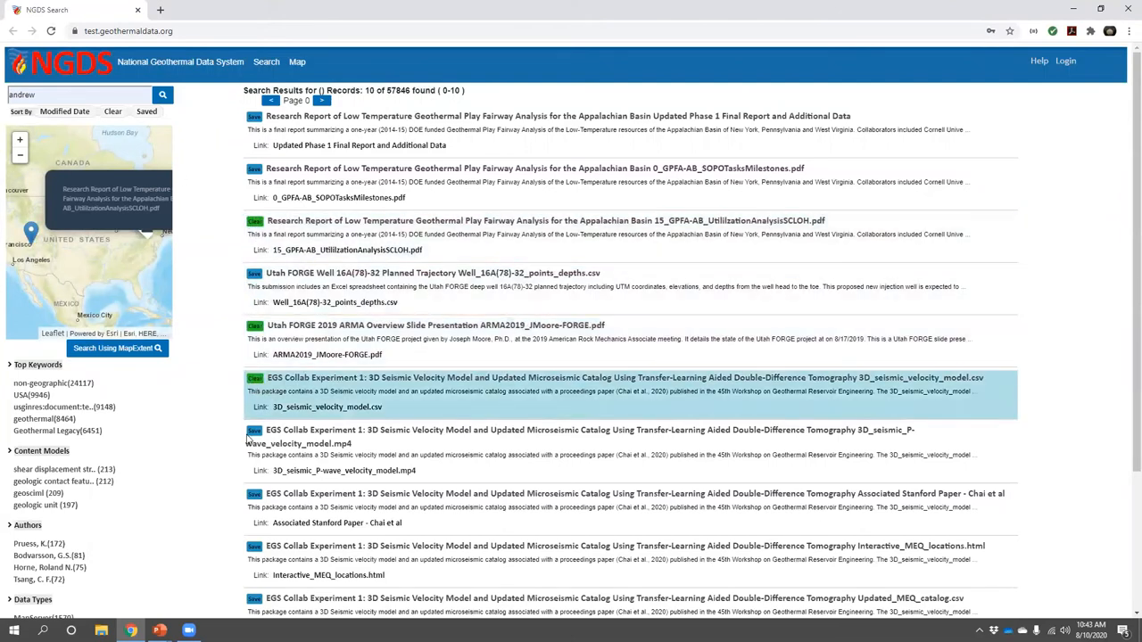
{"action": "left_click", "coordinate": [255, 431]}
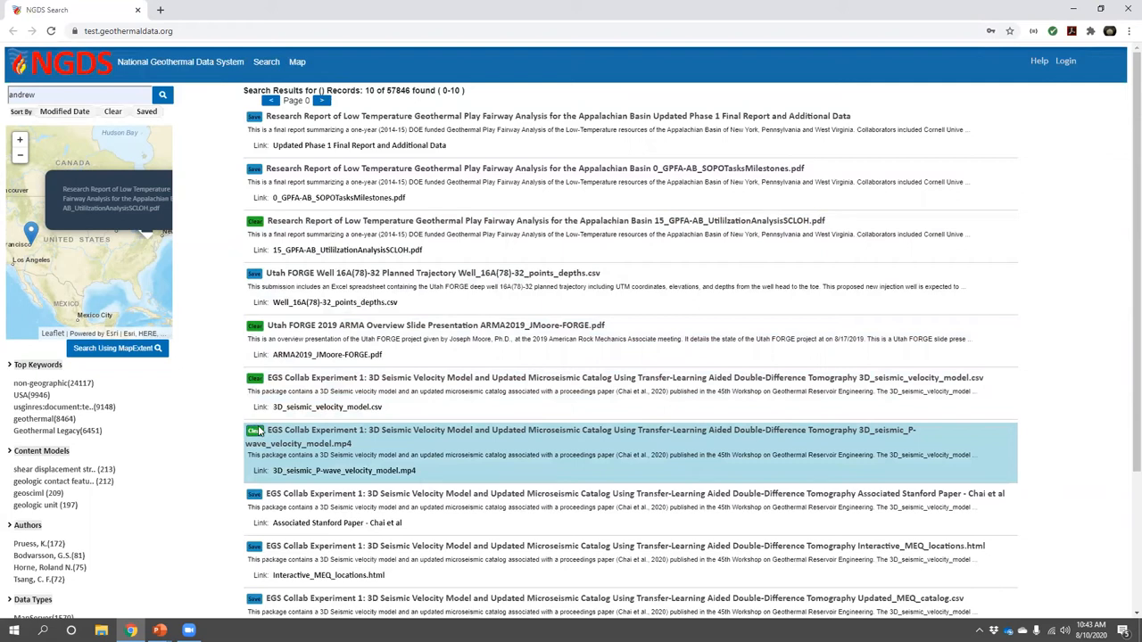
List the saved records, then run a 'texas well log' search and return to its results tab
{"action": "left_click", "coordinate": [146, 112]}
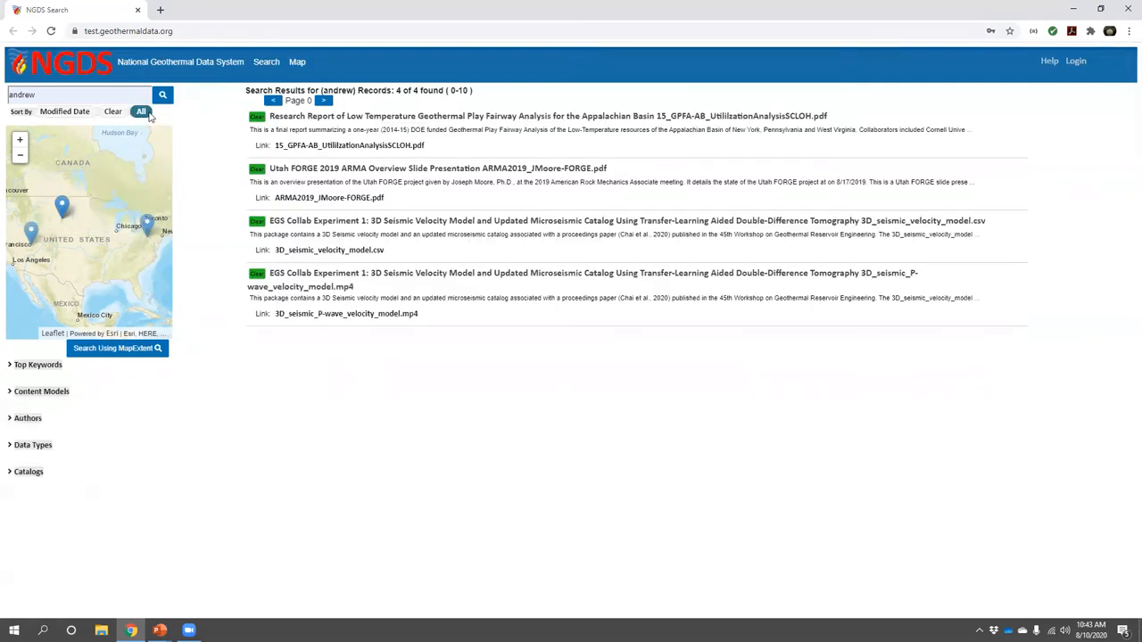
{"action": "left_click", "coordinate": [113, 110]}
{"action": "double_click", "coordinate": [27, 95]}
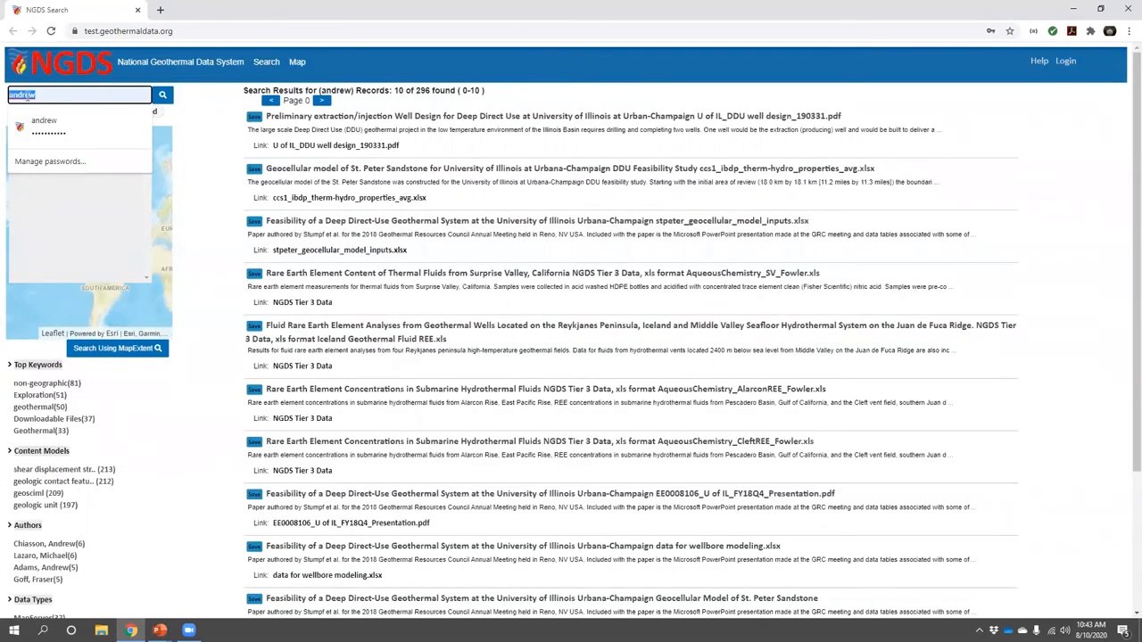
{"action": "type", "text": "texas well lo"}
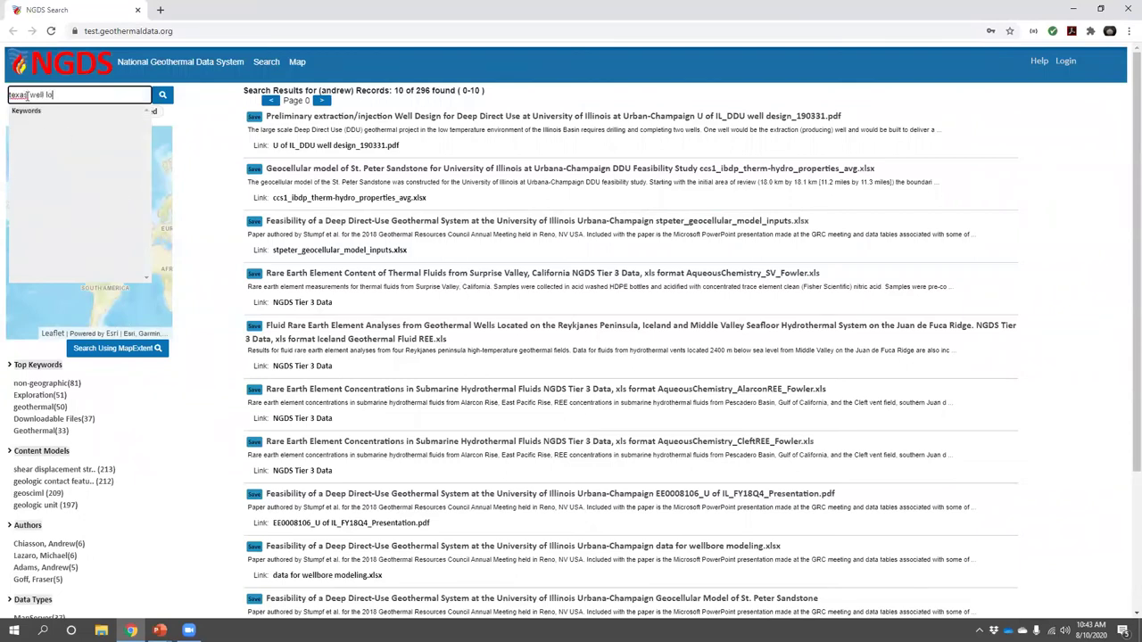
{"action": "type", "text": "g"}
{"action": "key", "text": "Return"}
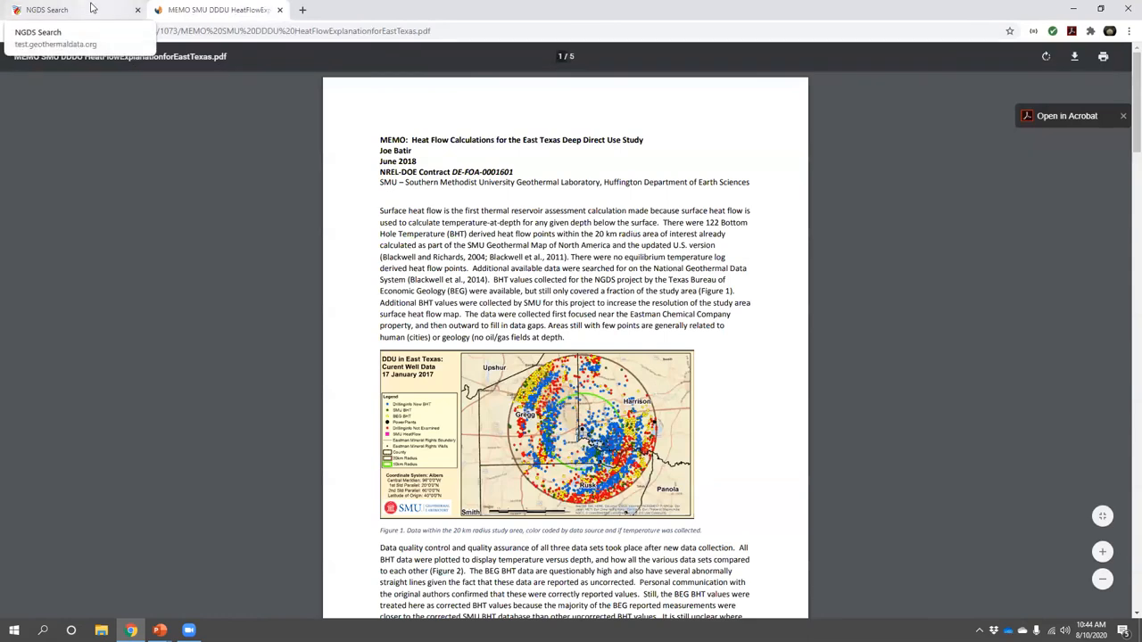
{"action": "left_click", "coordinate": [92, 9]}
Rerun 'texas well logs' from search history, check the results' service links, and open the Texas Well Logs record
{"action": "left_click", "coordinate": [80, 94]}
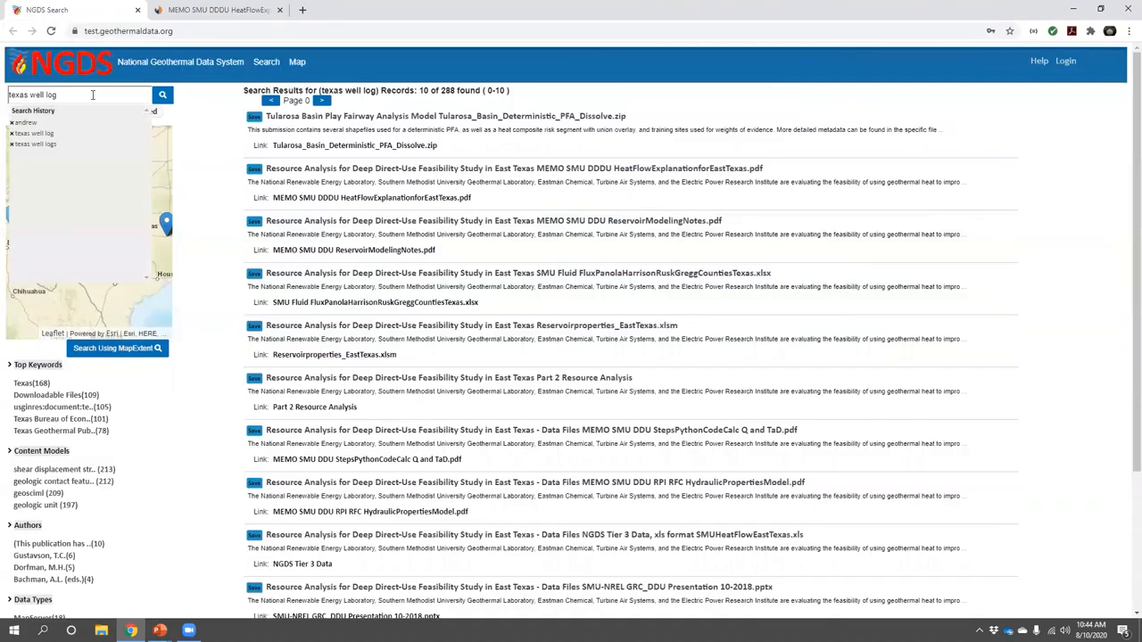
{"action": "left_click", "coordinate": [37, 145]}
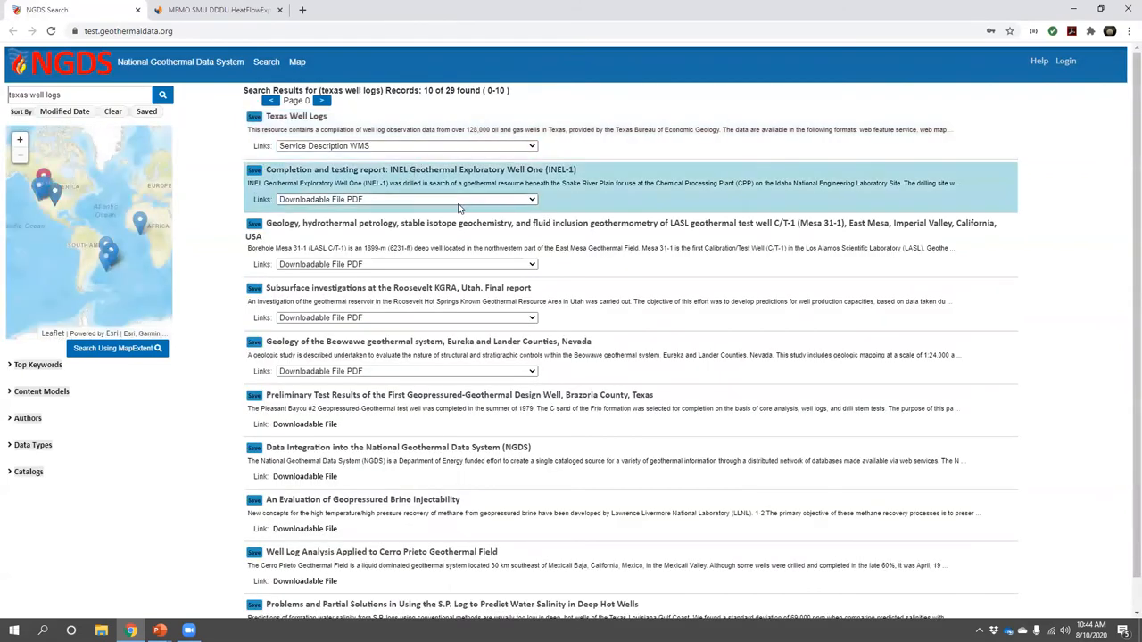
{"action": "left_click", "coordinate": [406, 199]}
{"action": "left_click", "coordinate": [384, 146]}
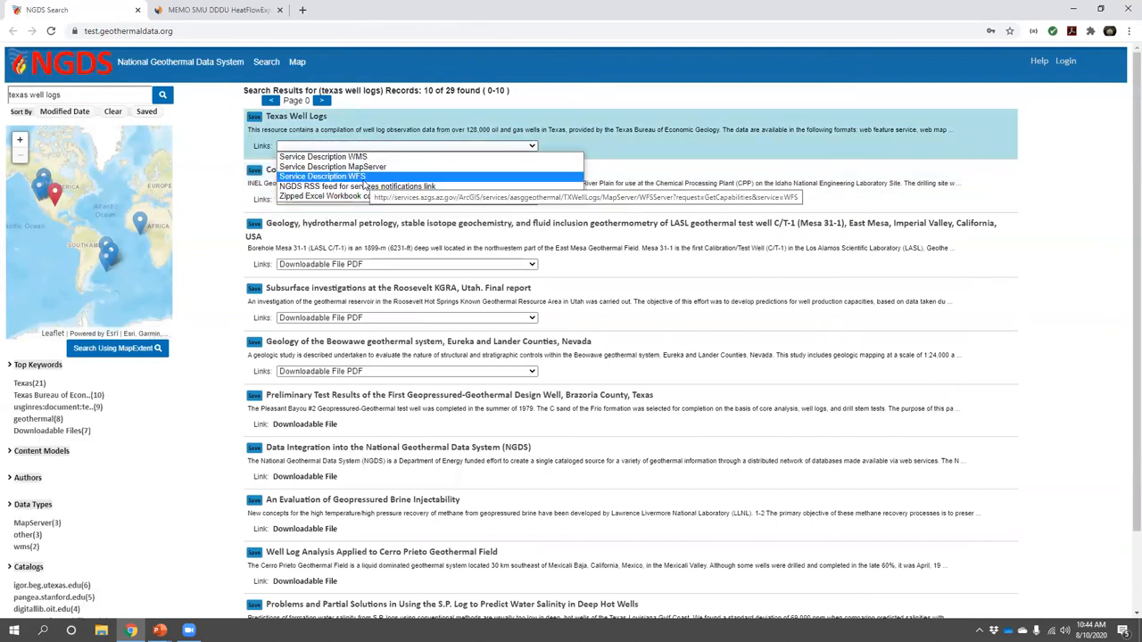
{"action": "left_click", "coordinate": [296, 116]}
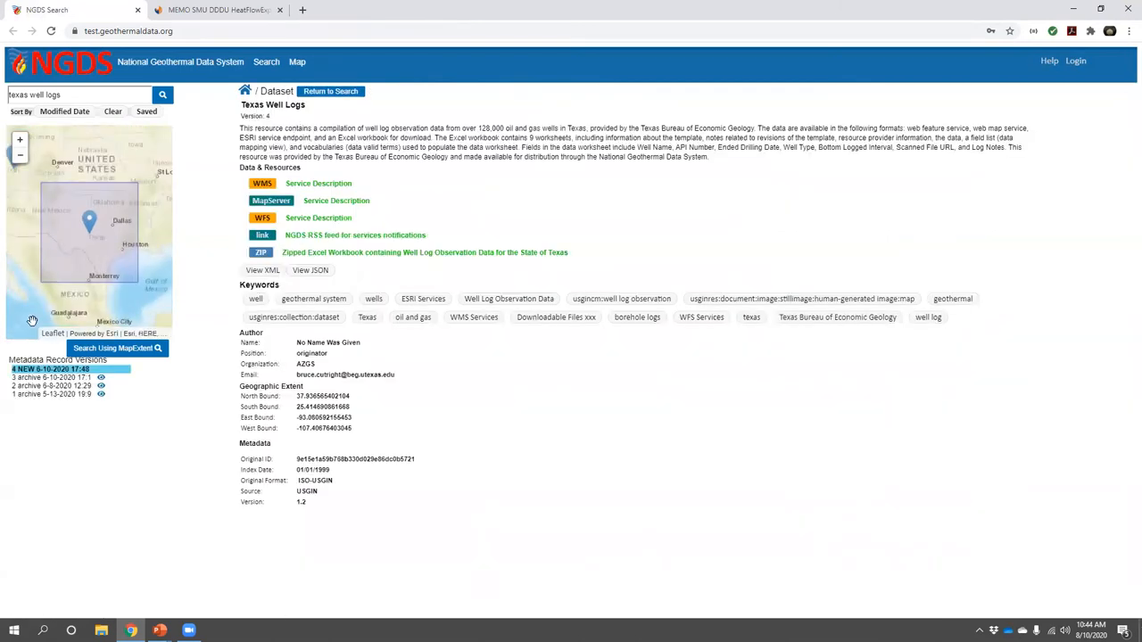
View an archived version of the Texas Well Logs record
{"action": "left_click", "coordinate": [101, 387]}
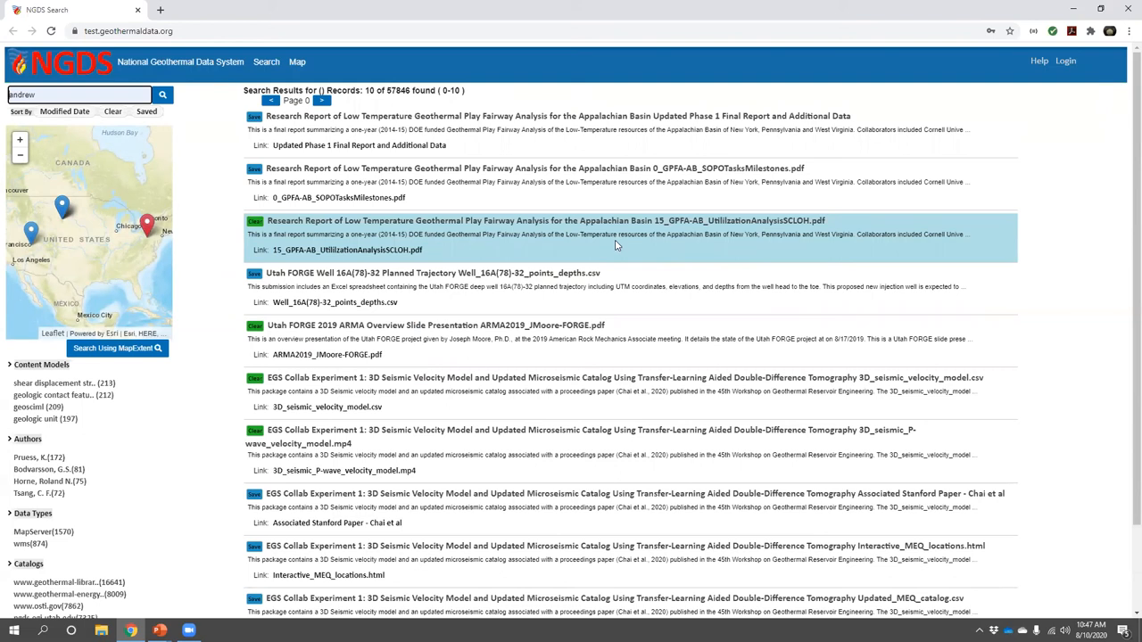
Sign in to the catalogue with the saved username
{"action": "left_click", "coordinate": [1065, 61]}
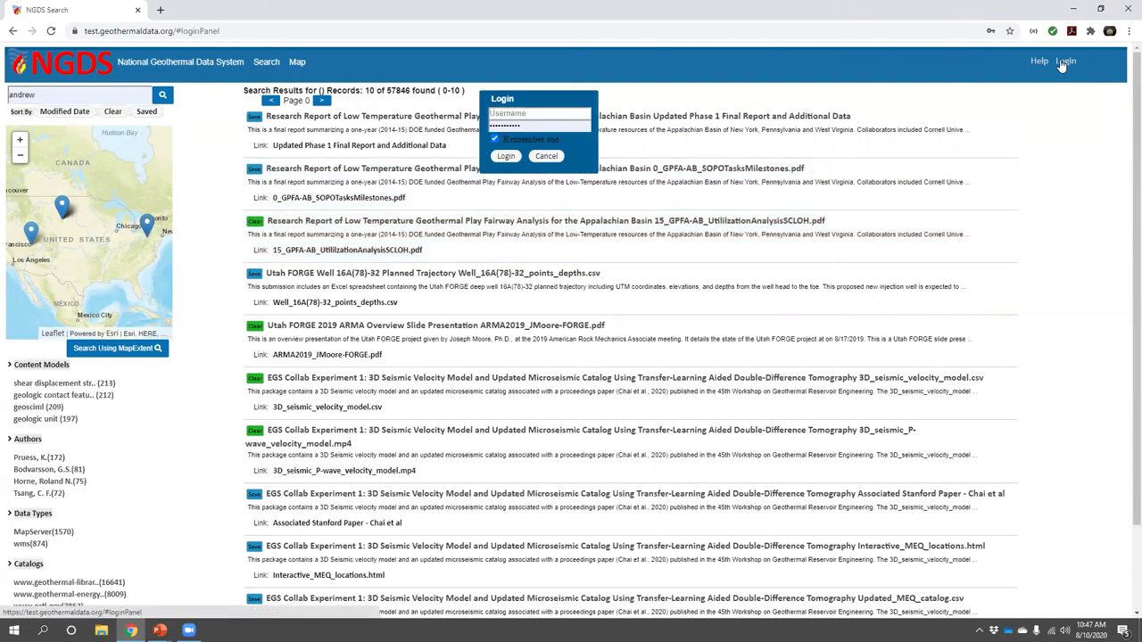
{"action": "left_click", "coordinate": [532, 113]}
{"action": "left_click", "coordinate": [509, 136]}
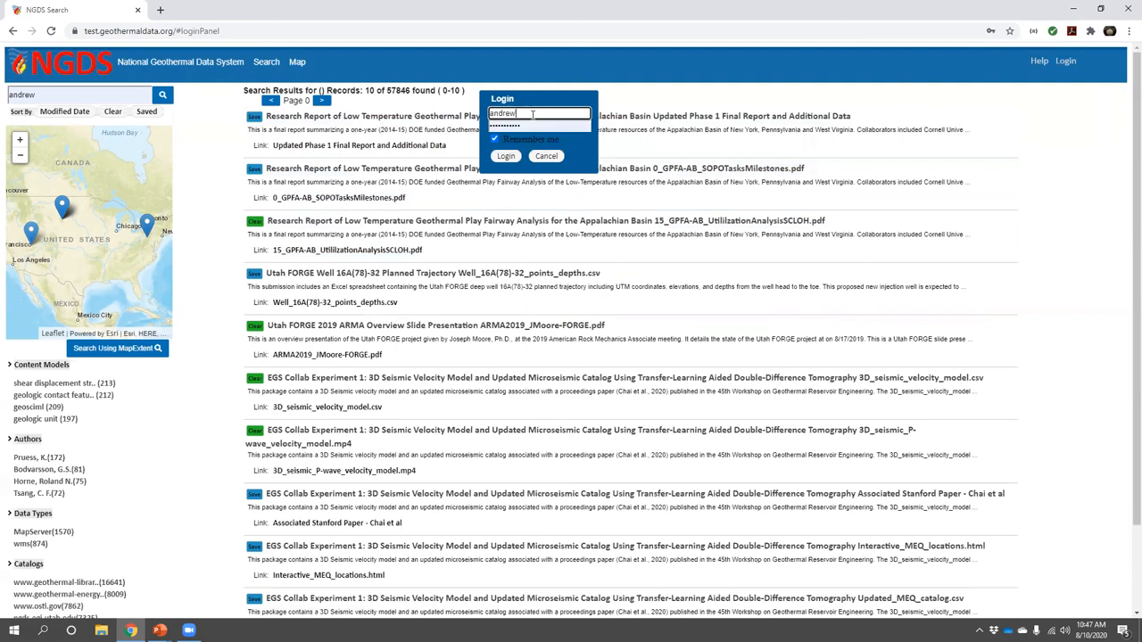
{"action": "left_click", "coordinate": [506, 156]}
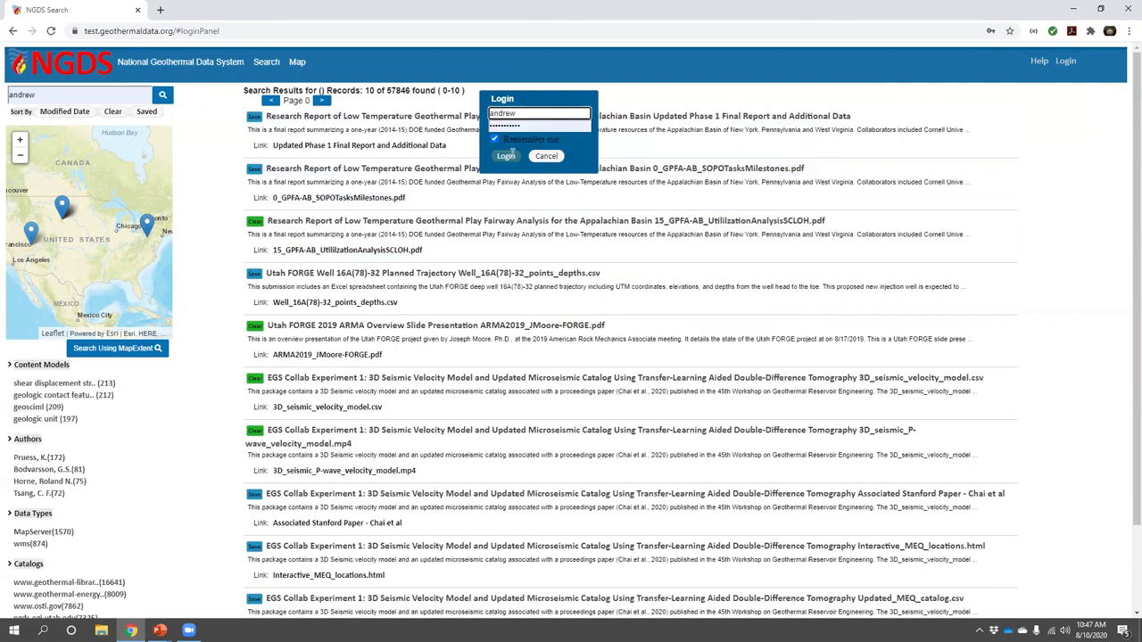
Begin editing the first record's abstract, select all its text, then cancel without saving
{"action": "left_click", "coordinate": [461, 118]}
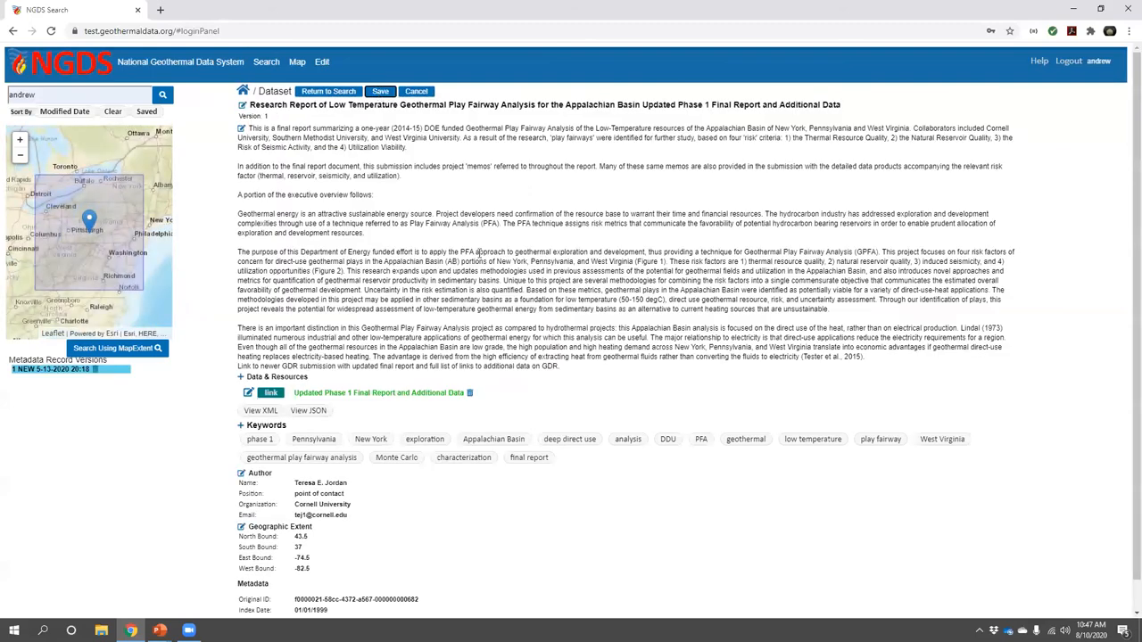
{"action": "scroll", "coordinate": [552, 177], "scroll_direction": "down", "scroll_amount": 1}
{"action": "scroll", "coordinate": [375, 234], "scroll_direction": "up", "scroll_amount": 1}
{"action": "left_click", "coordinate": [242, 105]}
{"action": "left_click", "coordinate": [241, 134]}
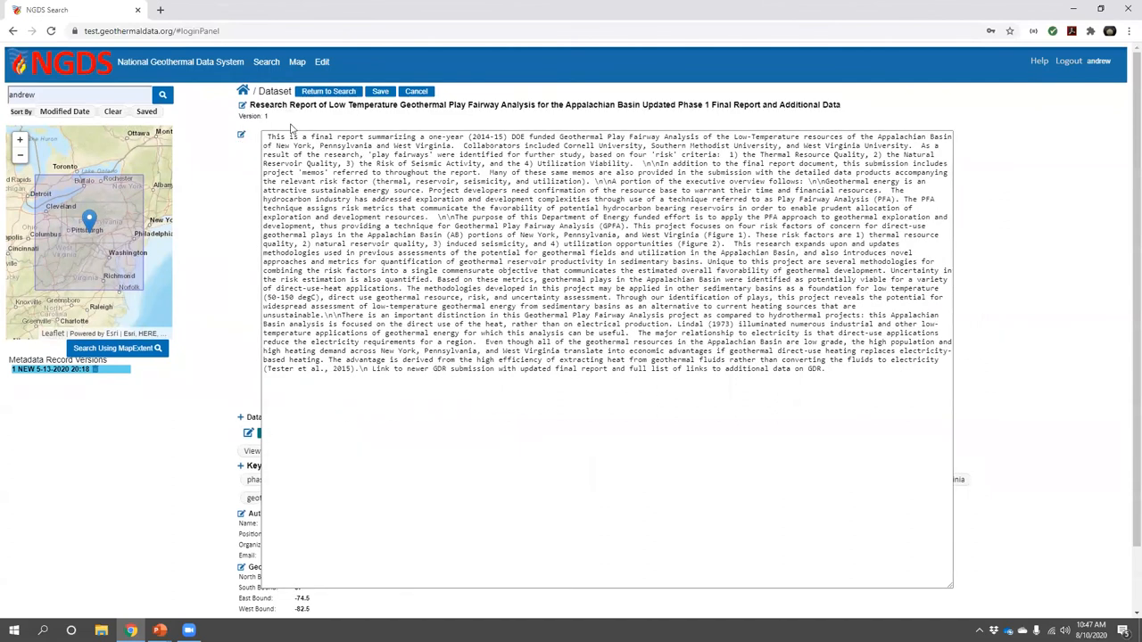
{"action": "key", "text": "ctrl+a"}
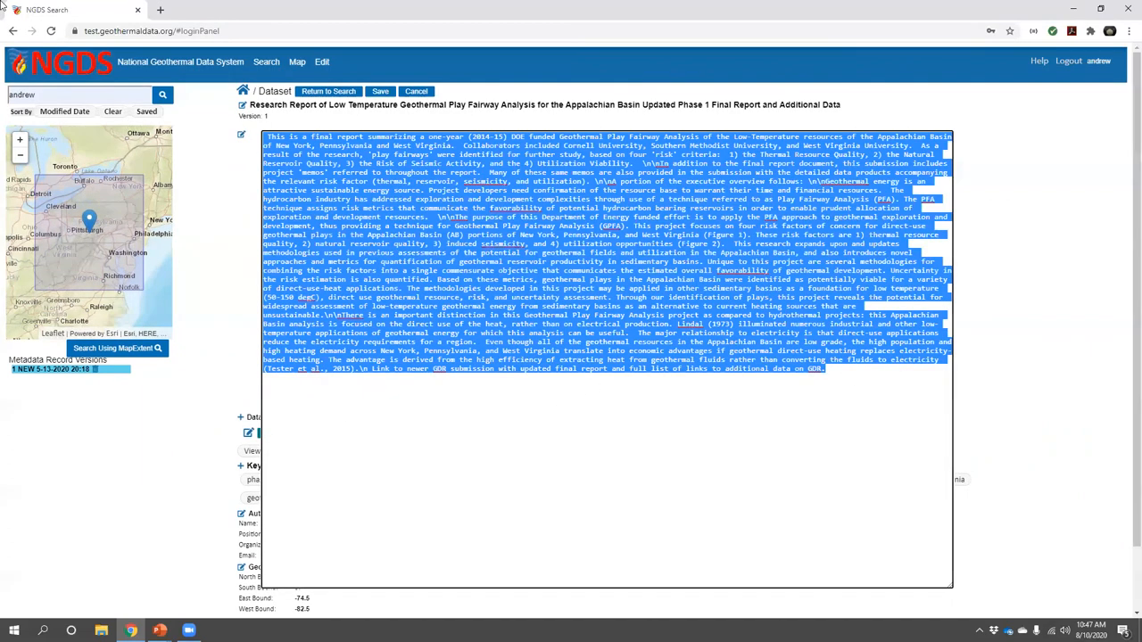
{"action": "type", "text": "EDIT THE ABSTRACT"}
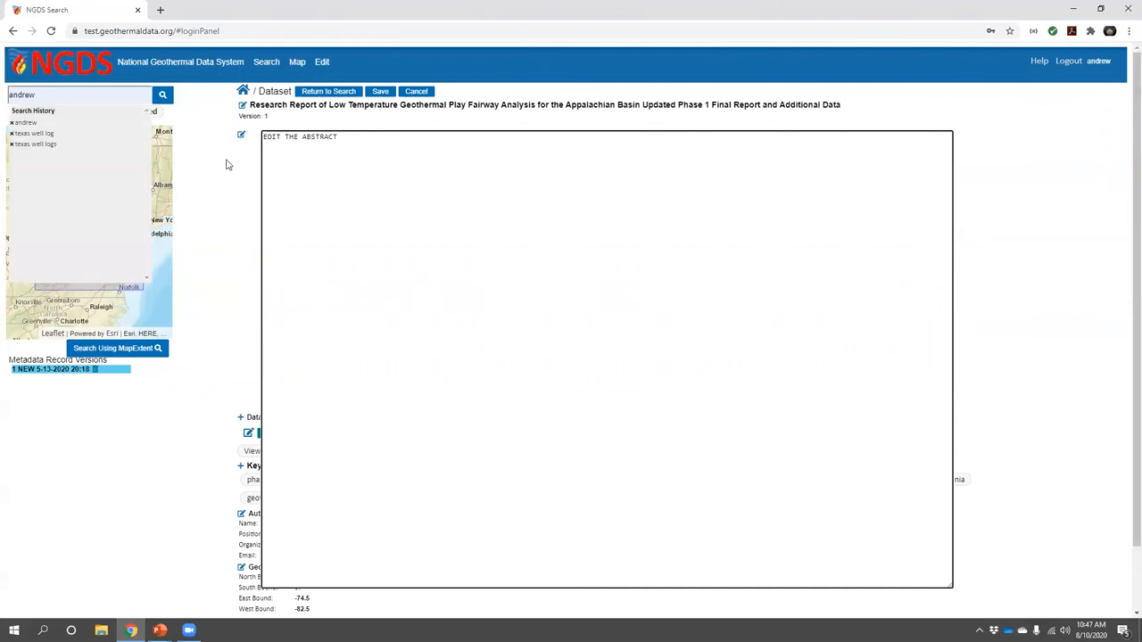
{"action": "left_click", "coordinate": [416, 91]}
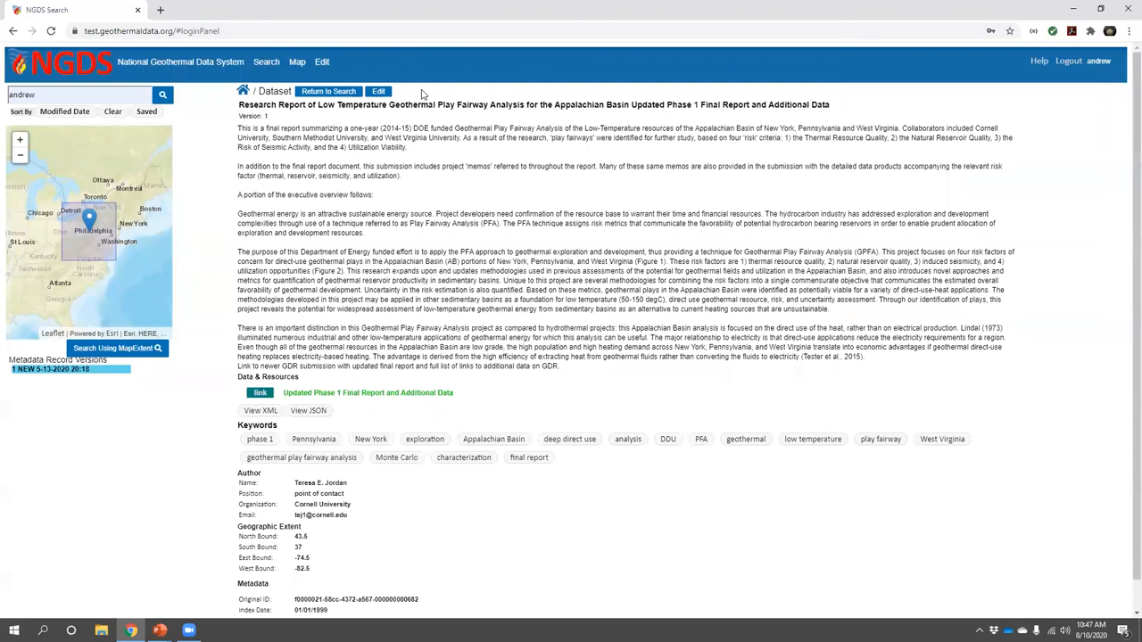
{"action": "left_click", "coordinate": [322, 61]}
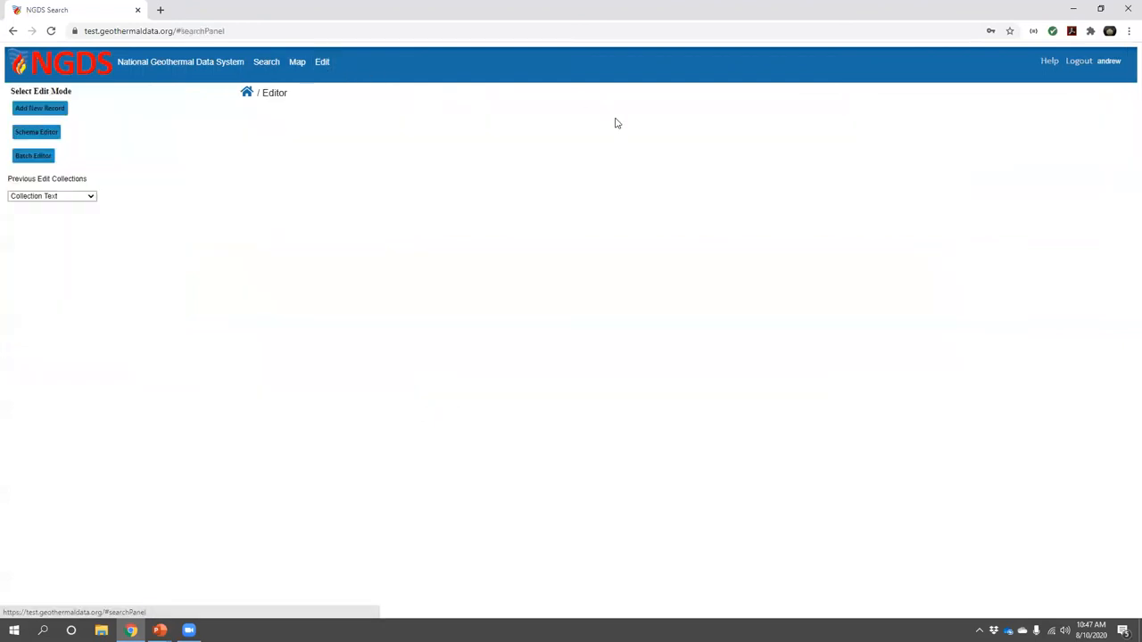
{"action": "left_click", "coordinate": [34, 155]}
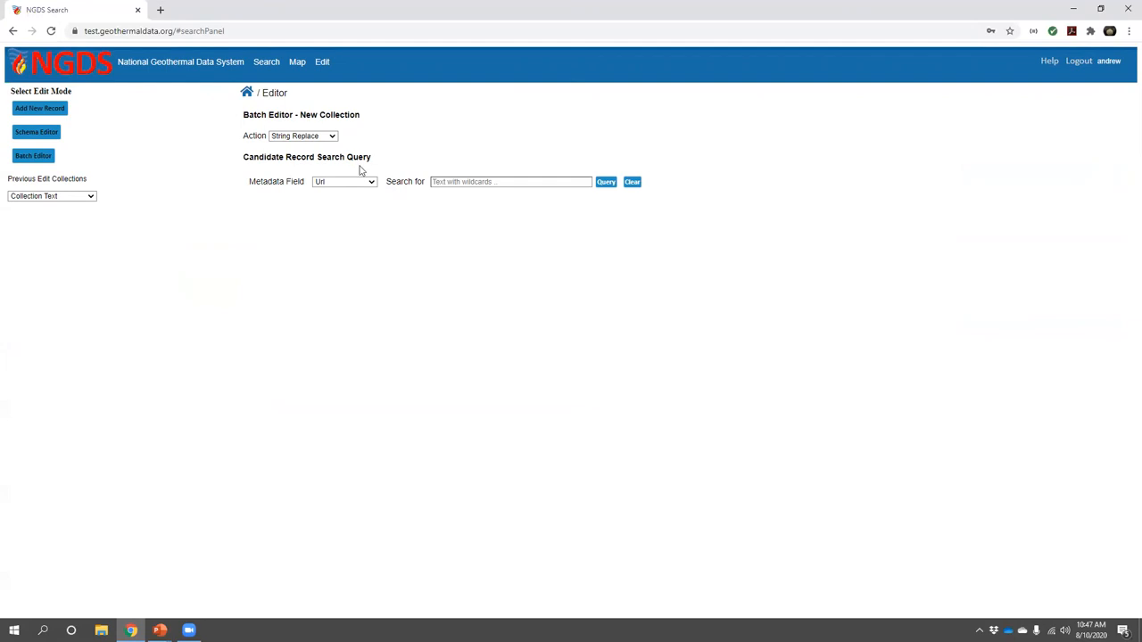
{"action": "left_click", "coordinate": [486, 182]}
{"action": "type", "text": "http"}
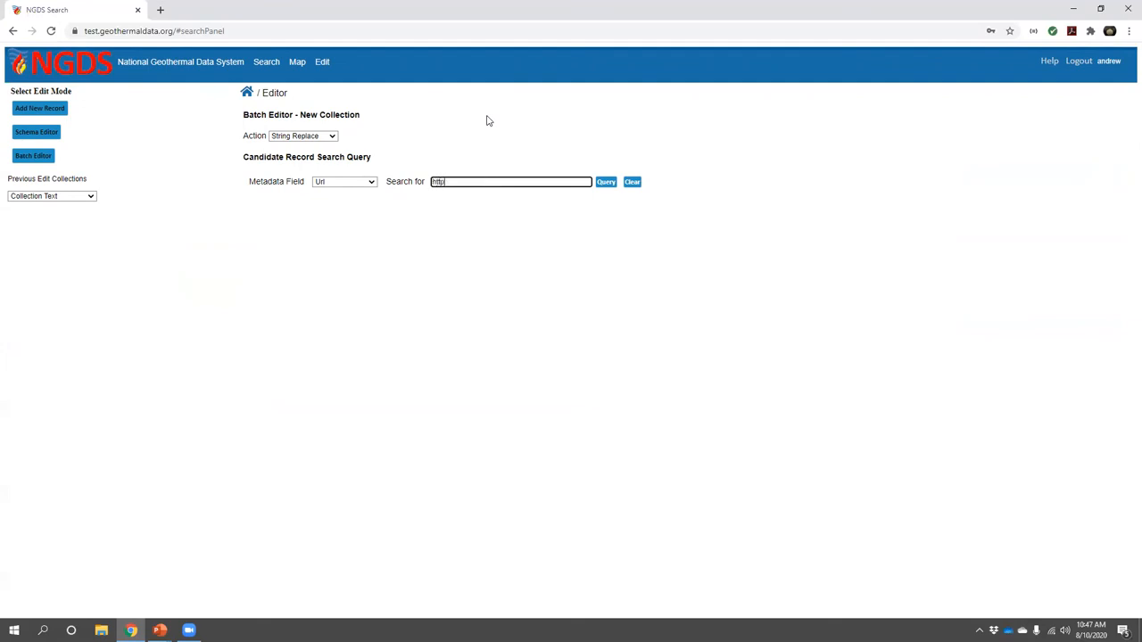
{"action": "type", "text": "://services"}
{"action": "type", "text": ".azgs.az."}
{"action": "type", "text": "gov"}
{"action": "left_click", "coordinate": [606, 182]}
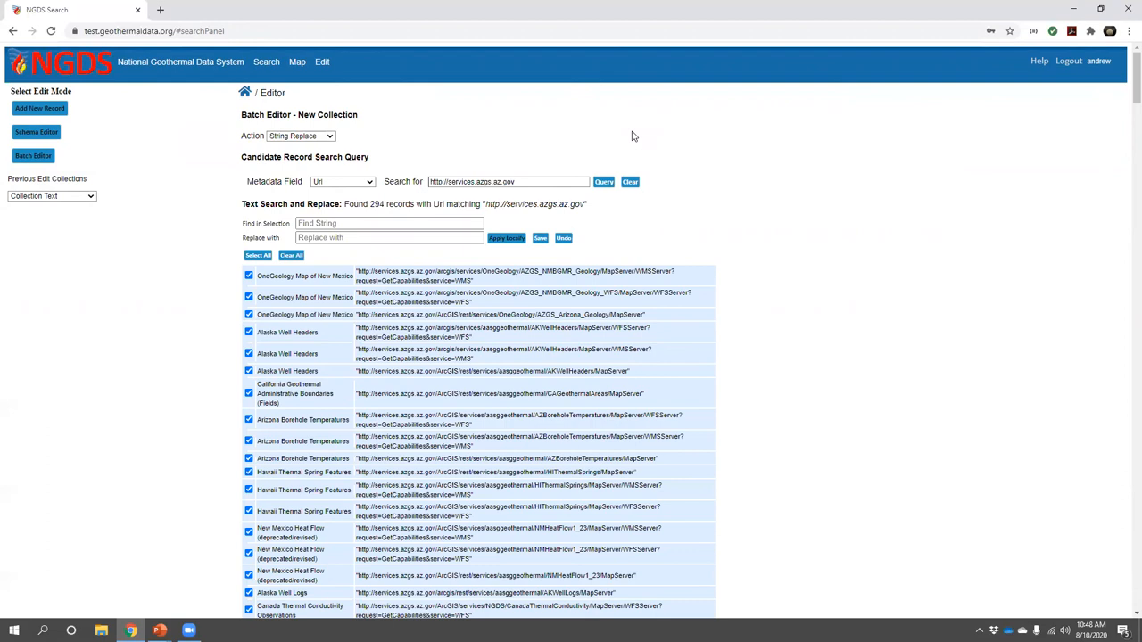
{"action": "left_click", "coordinate": [405, 237]}
{"action": "type", "text": "https://gisdata.geothermaldata.org"}
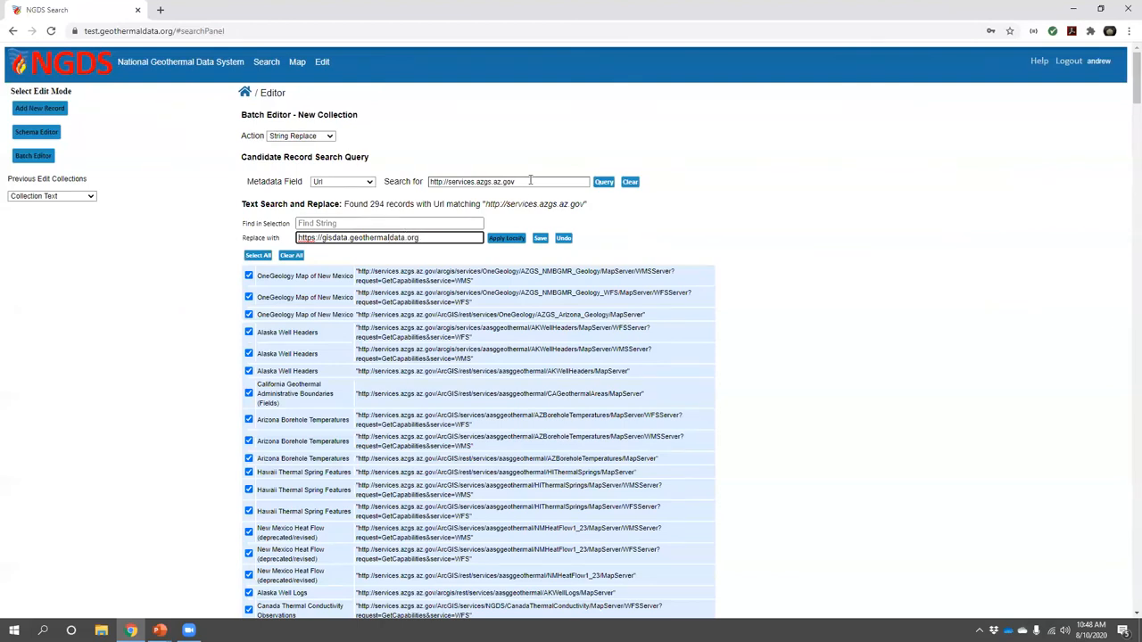
{"action": "key", "text": "shift+Tab"}
{"action": "key", "text": "shift+Tab"}
{"action": "key", "text": "ctrl+c"}
{"action": "left_click", "coordinate": [362, 224]}
{"action": "key", "text": "ctrl+v"}
{"action": "left_click", "coordinate": [810, 252]}
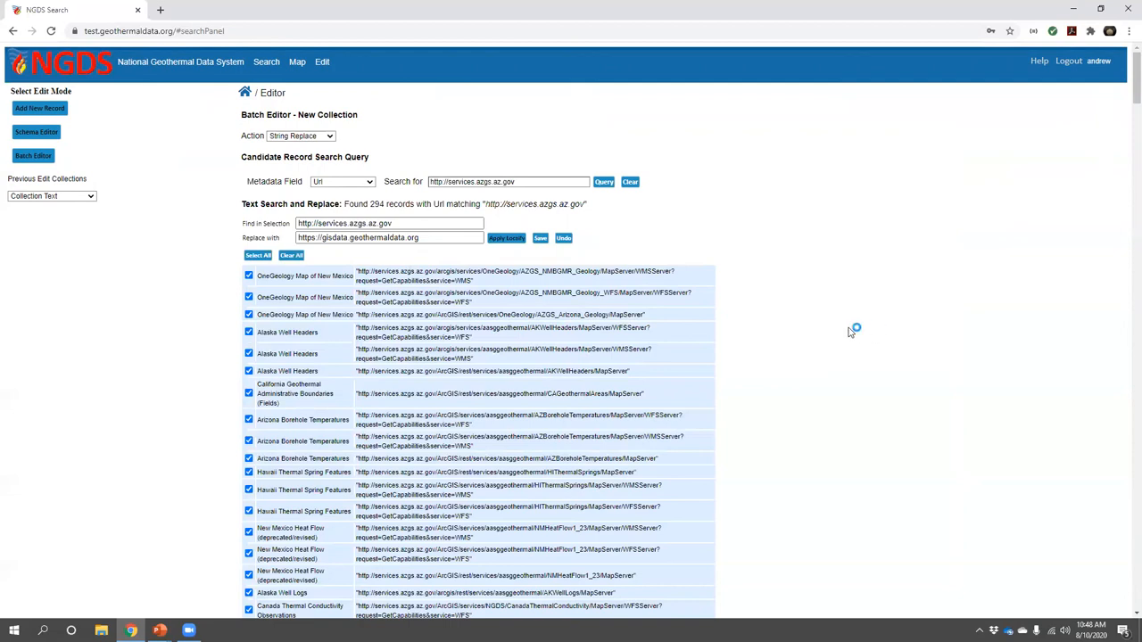
{"action": "left_click", "coordinate": [507, 238]}
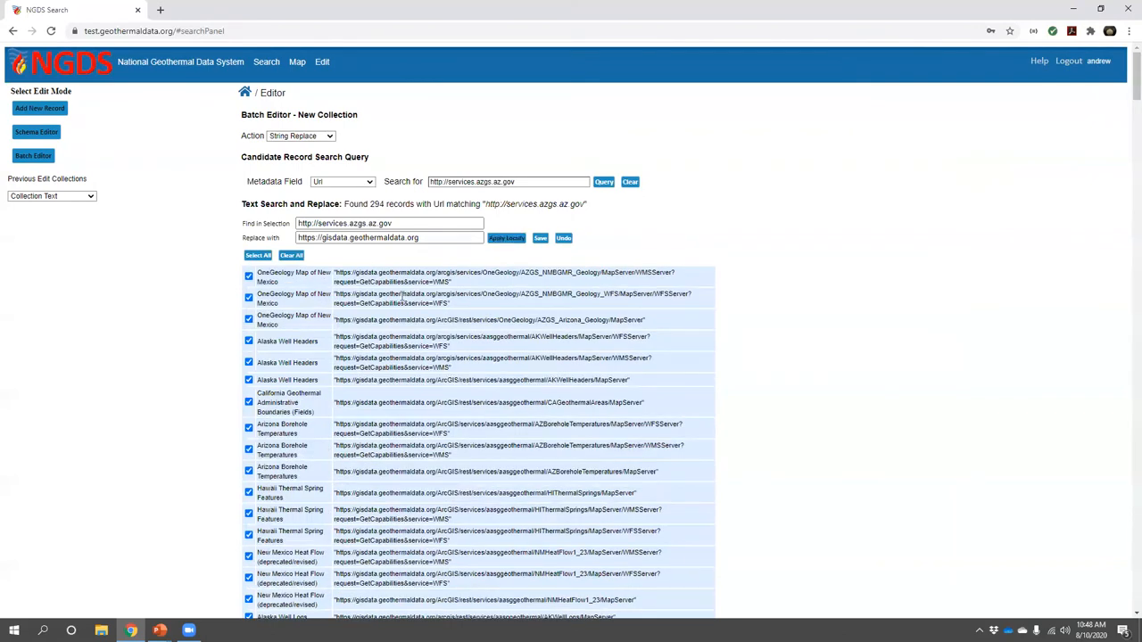